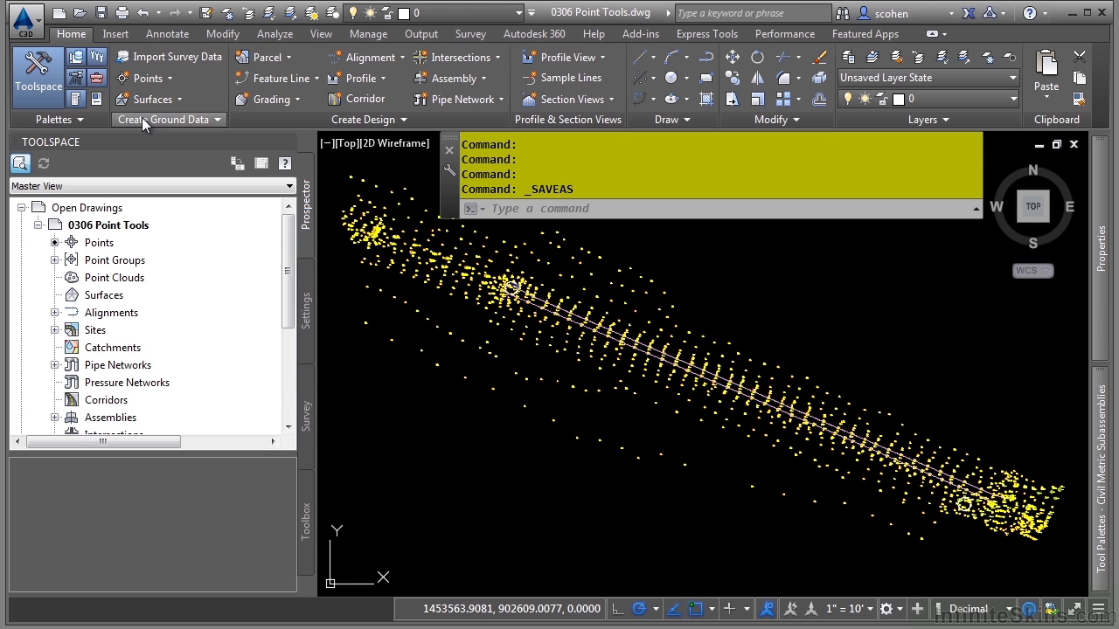
- Show the Points dropdown's point creation commands and browse the Create Points submenus
{"action": "left_click", "coordinate": [171, 79]}
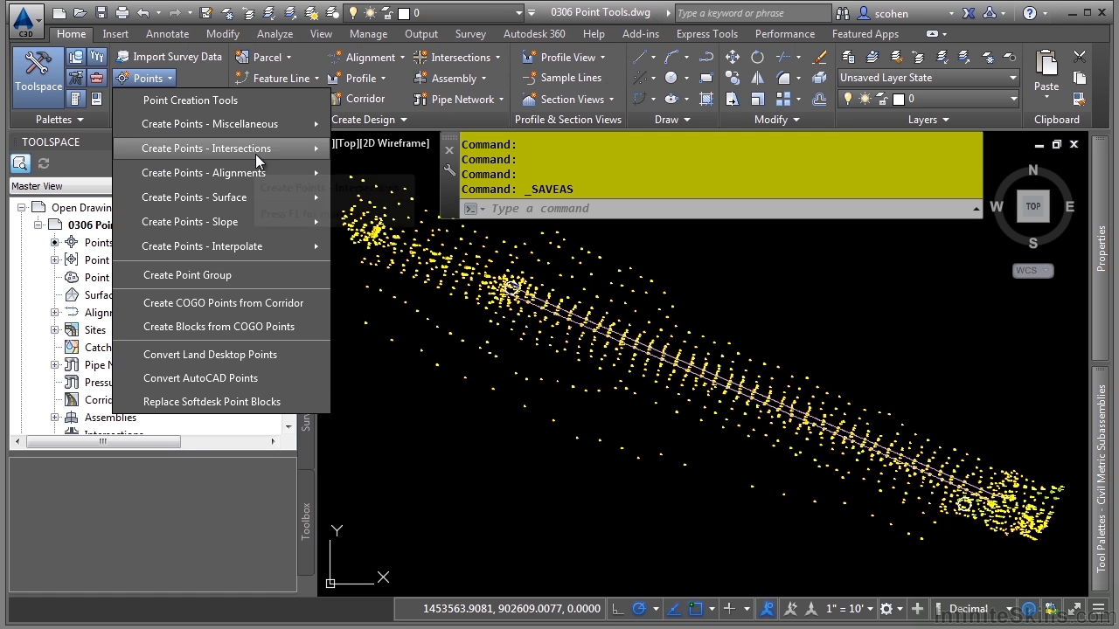
{"action": "mouse_move", "coordinate": [281, 131]}
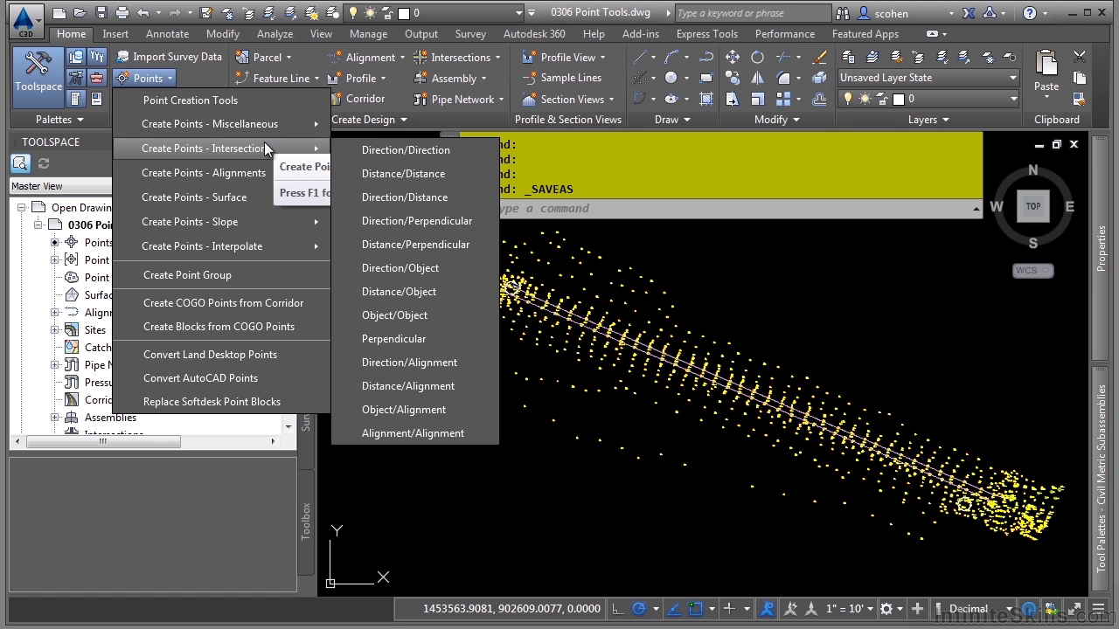
{"action": "mouse_move", "coordinate": [234, 194]}
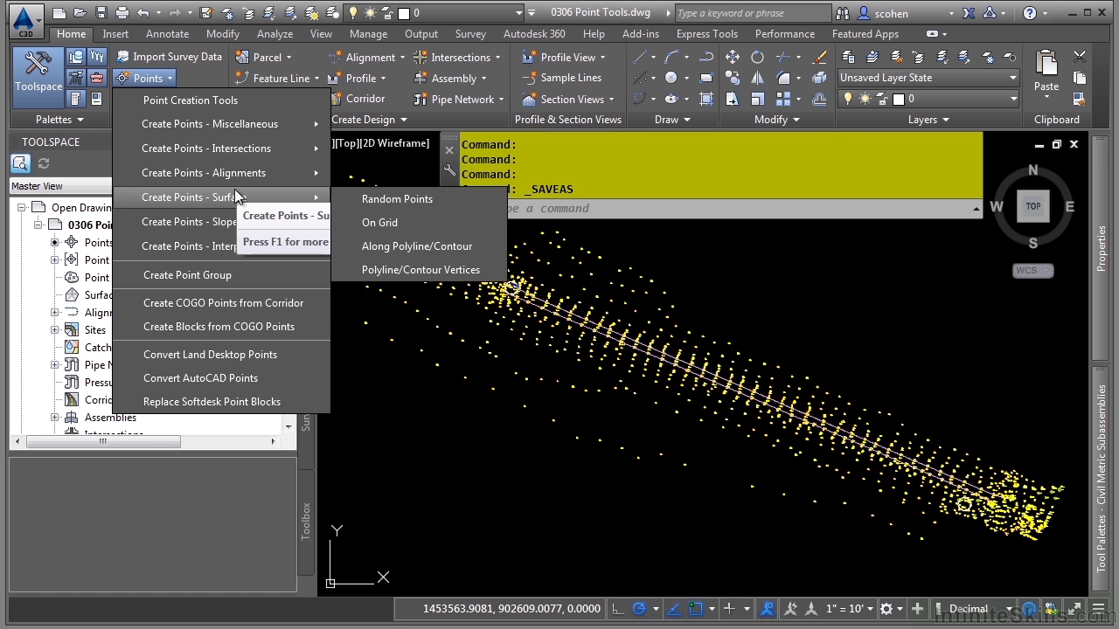
{"action": "mouse_move", "coordinate": [230, 252]}
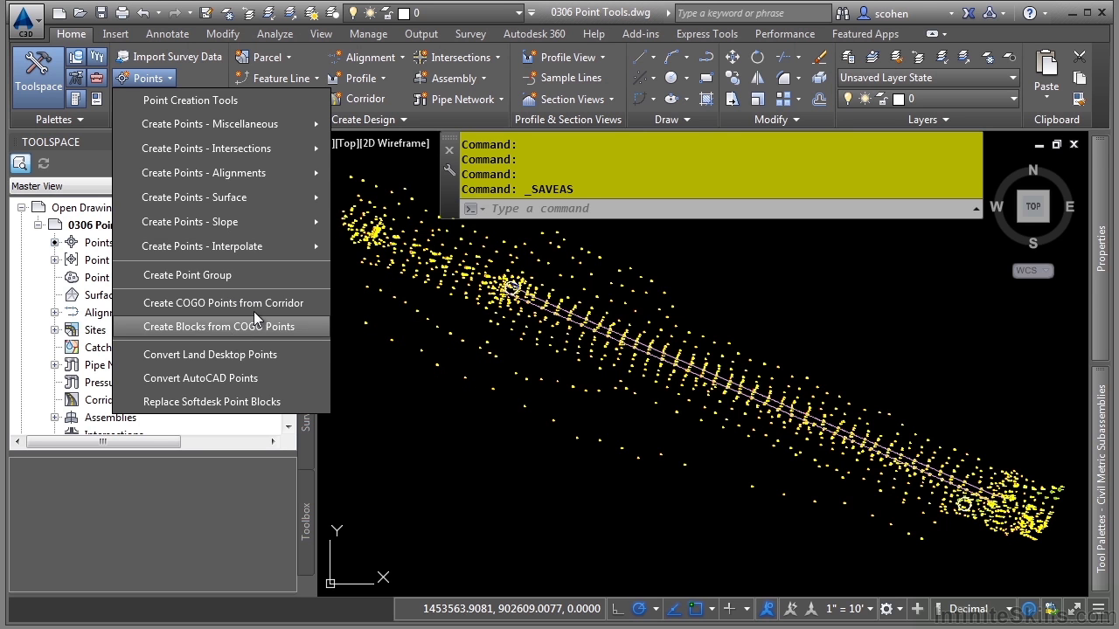
- Open the Create Points toolbar and check its defaults: layer V-NODE, next point number 5000
{"action": "left_click", "coordinate": [236, 101]}
{"action": "mouse_move", "coordinate": [246, 14]}
{"action": "left_mouse_down"}
{"action": "mouse_move", "coordinate": [549, 209]}
{"action": "mouse_move", "coordinate": [771, 236]}
{"action": "left_mouse_up"}
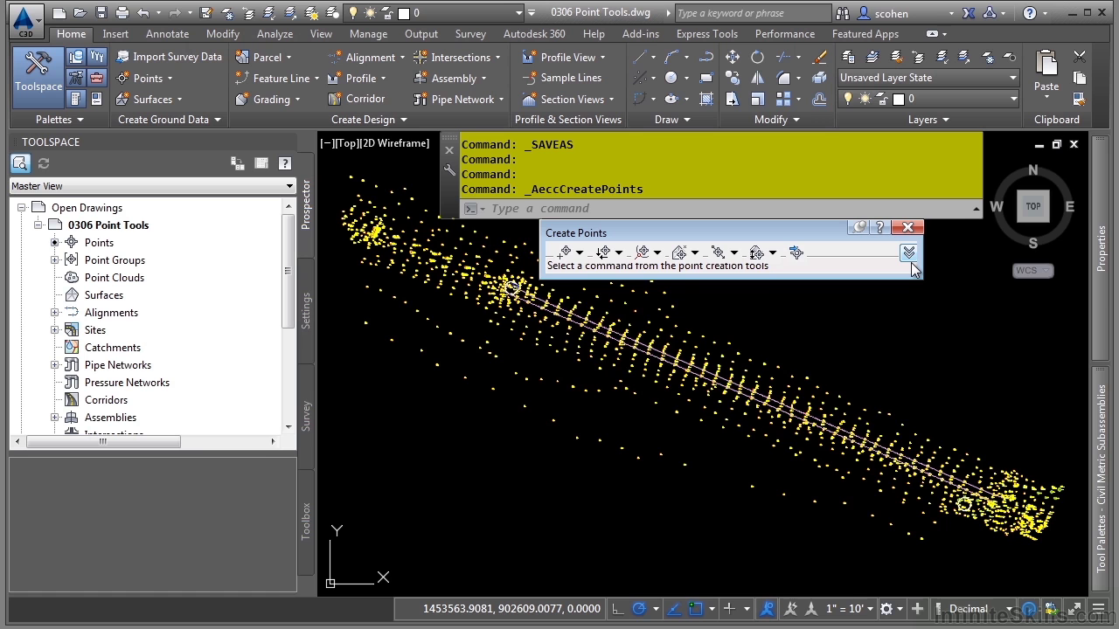
{"action": "left_click", "coordinate": [909, 252]}
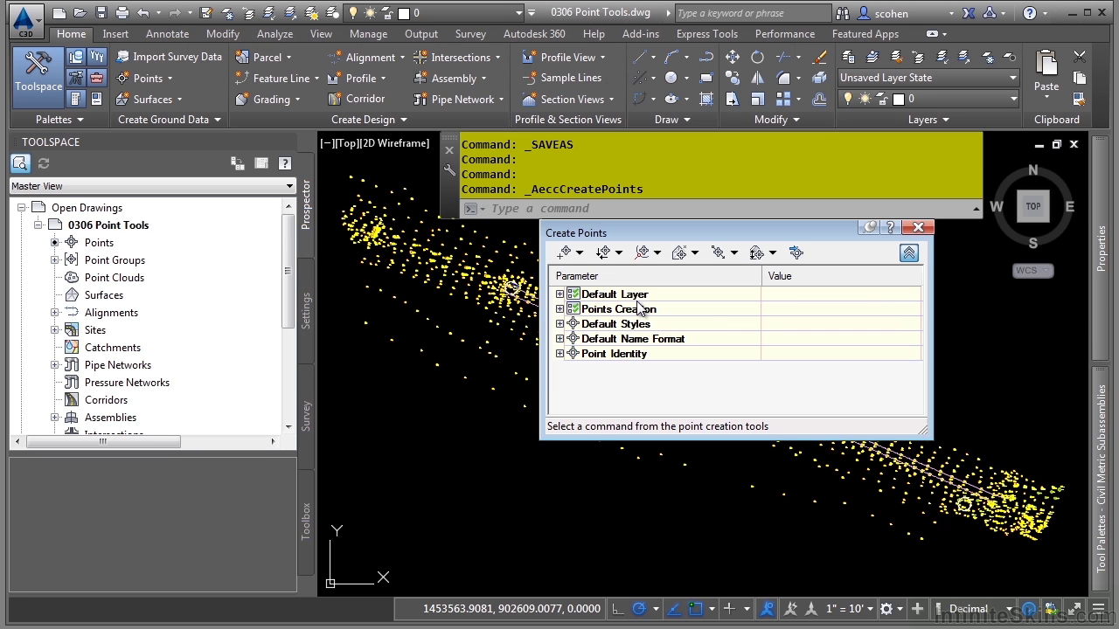
{"action": "left_click", "coordinate": [561, 295]}
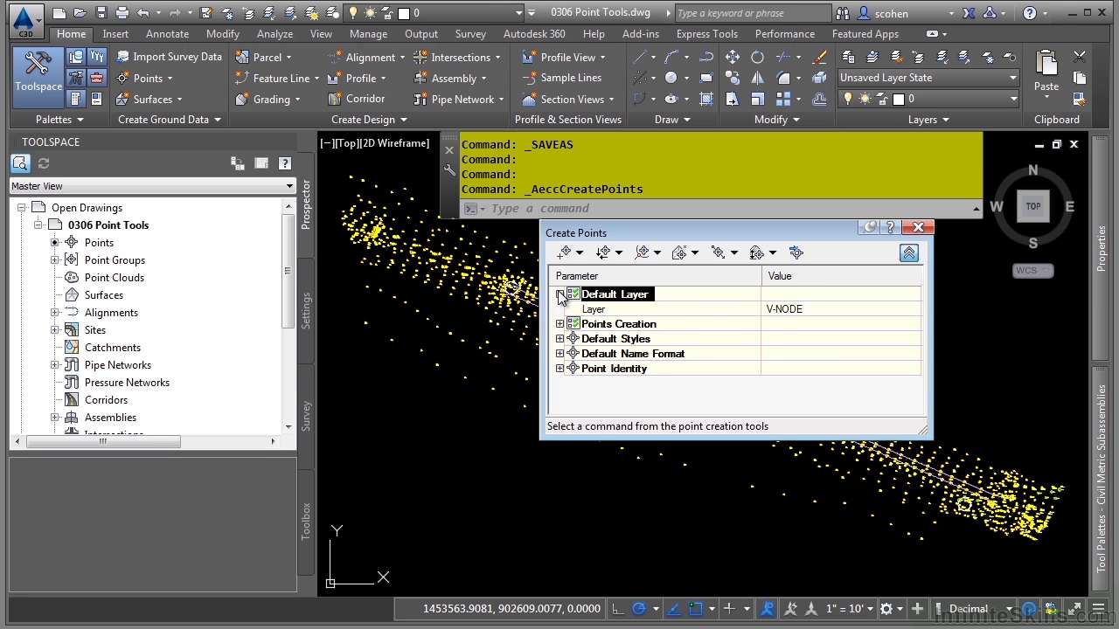
{"action": "left_click", "coordinate": [560, 323]}
{"action": "scroll", "coordinate": [769, 349], "scroll_direction": "down", "scroll_amount": 1}
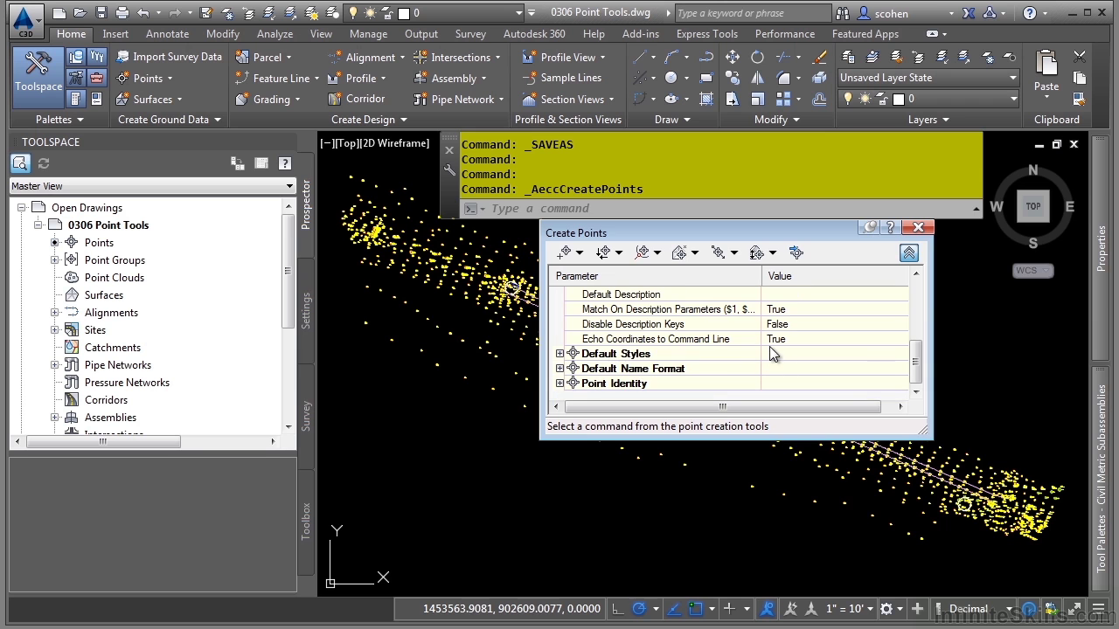
{"action": "left_click", "coordinate": [560, 382]}
{"action": "scroll", "coordinate": [690, 370], "scroll_direction": "down", "scroll_amount": 1}
{"action": "scroll", "coordinate": [768, 341], "scroll_direction": "down", "scroll_amount": 1}
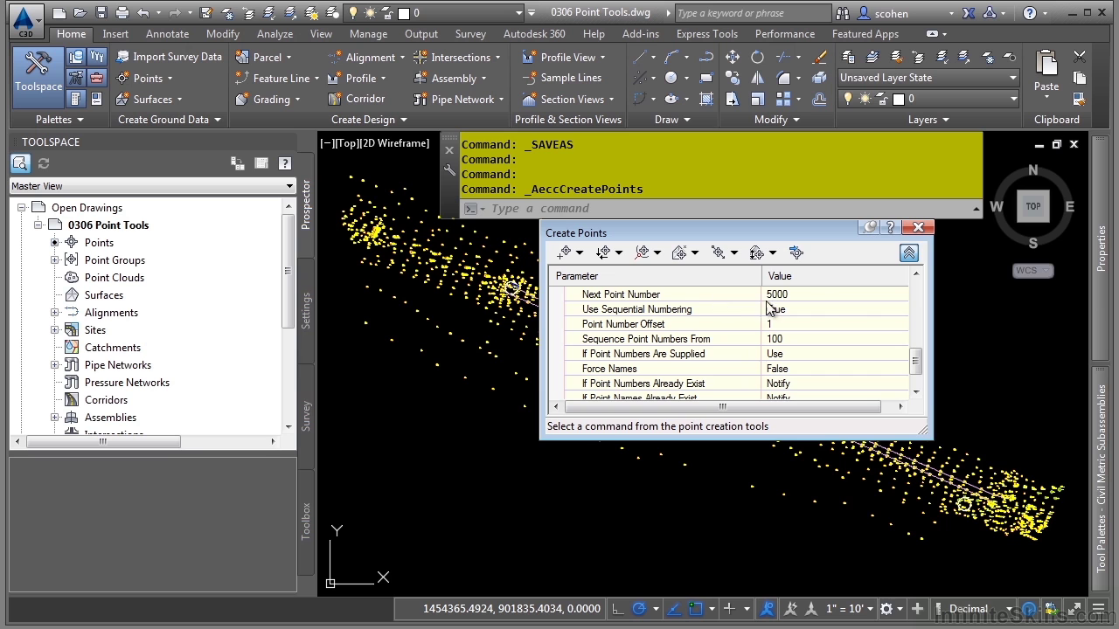
{"action": "left_click", "coordinate": [908, 254]}
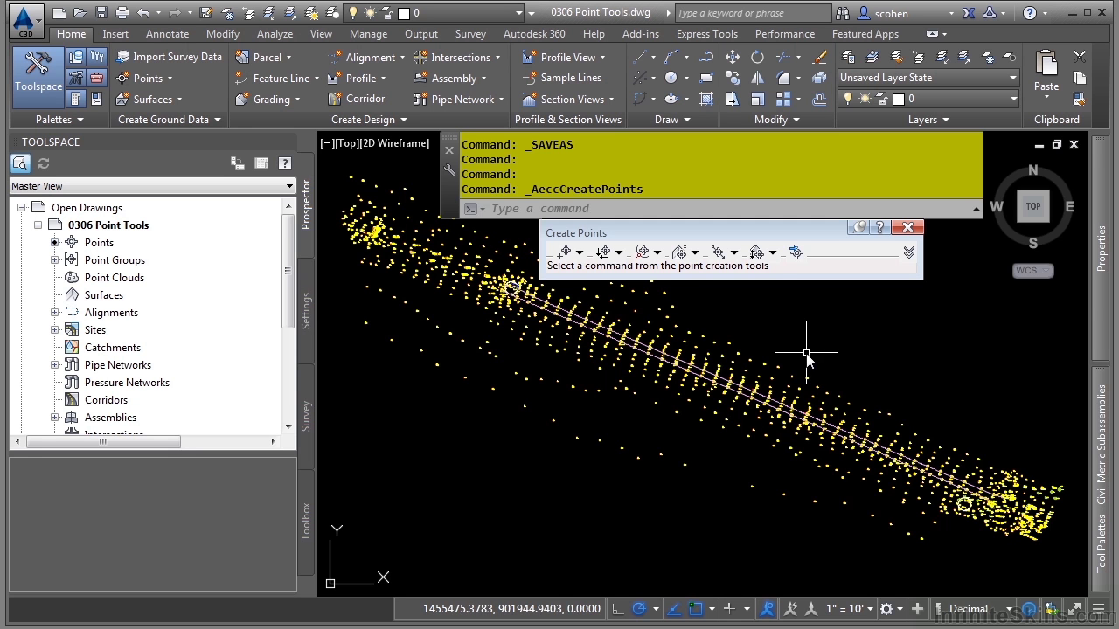
- Zoom into the right end of the point band and centre the large tree circle
{"action": "scroll", "coordinate": [704, 349], "scroll_direction": "up", "scroll_amount": 2}
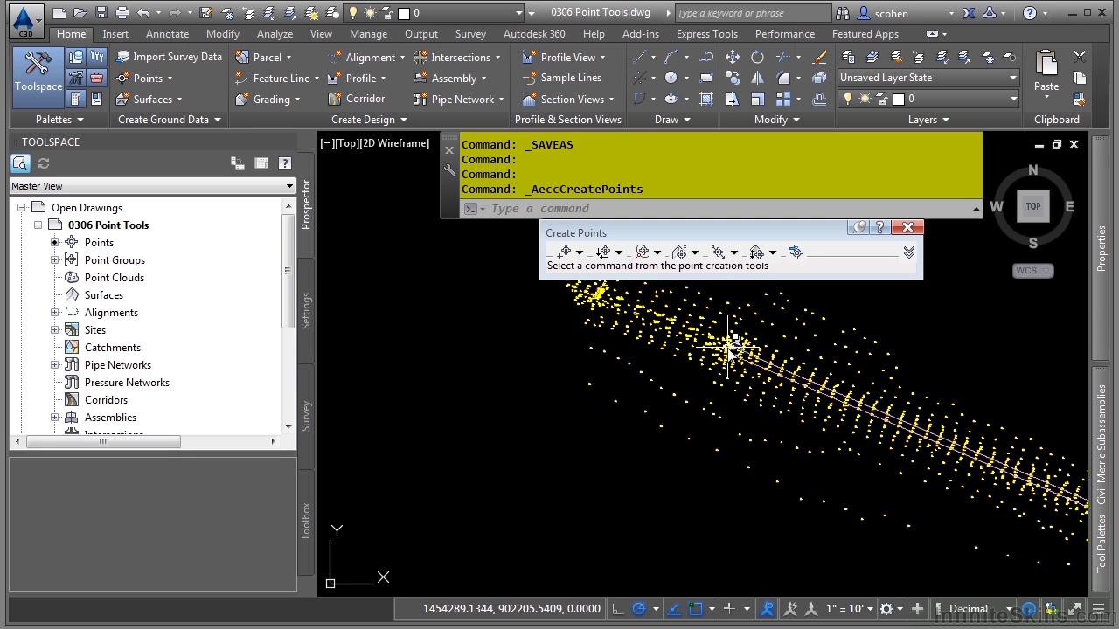
{"action": "scroll", "coordinate": [760, 441], "scroll_direction": "down", "scroll_amount": 1}
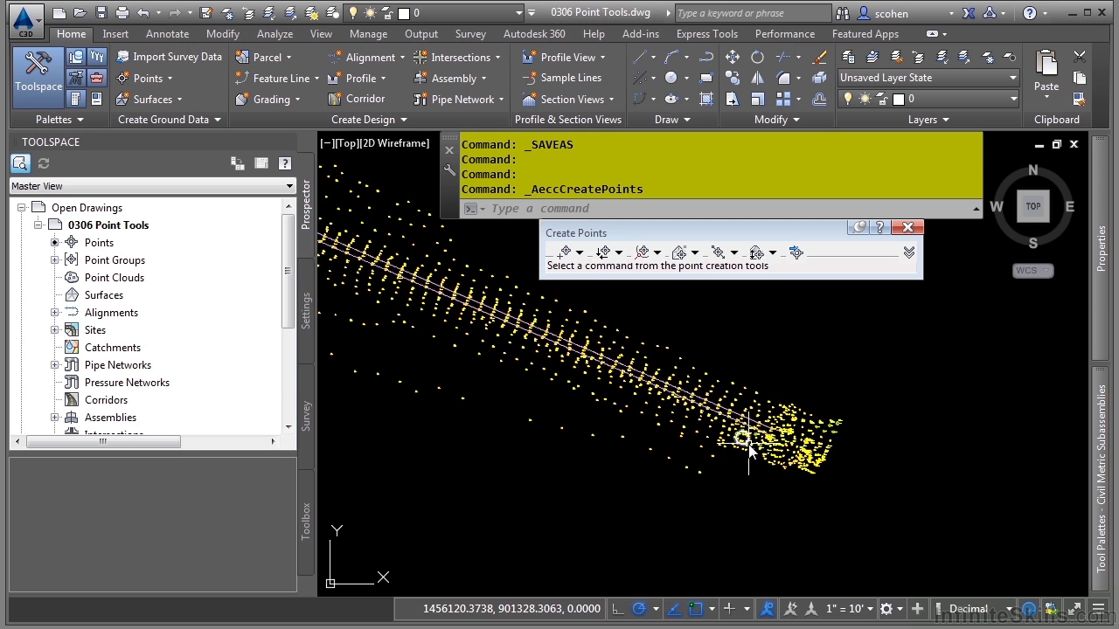
{"action": "scroll", "coordinate": [747, 442], "scroll_direction": "up", "scroll_amount": 5}
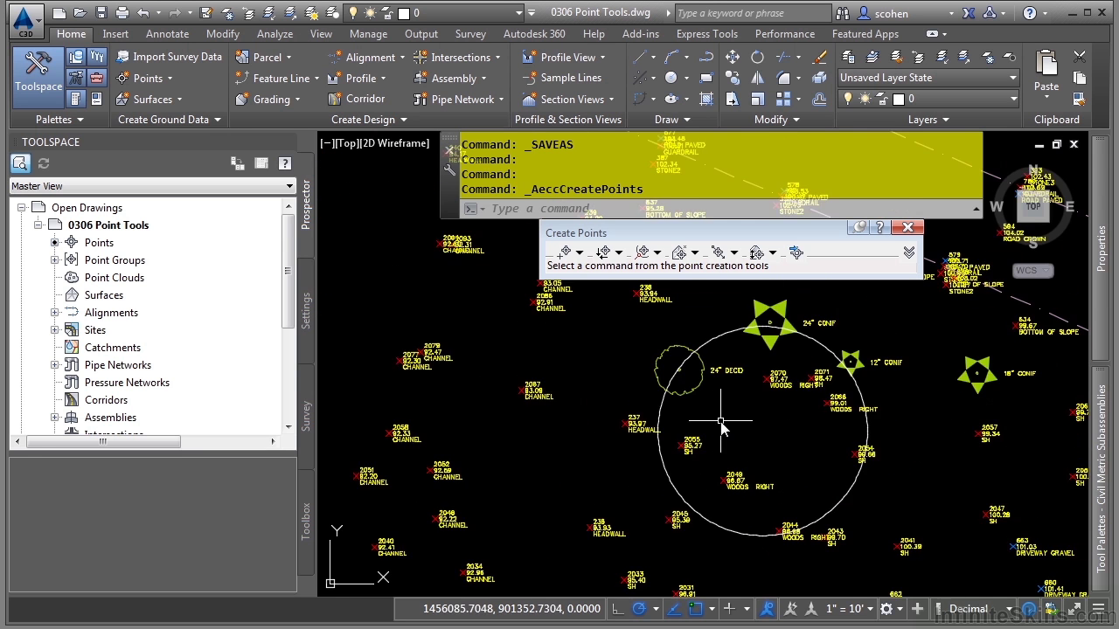
{"action": "middle_click_drag", "start_coordinate": [793, 432], "coordinate": [654, 430]}
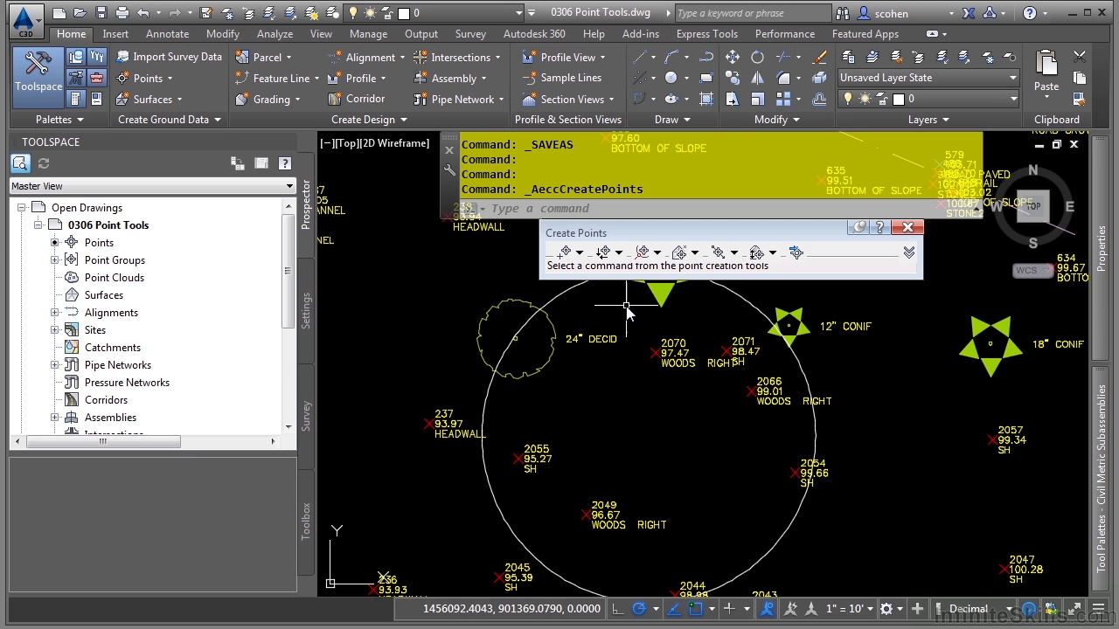
- Start a Manual point at northing 901350.3916, easting 1456095.4408
{"action": "left_click", "coordinate": [579, 253]}
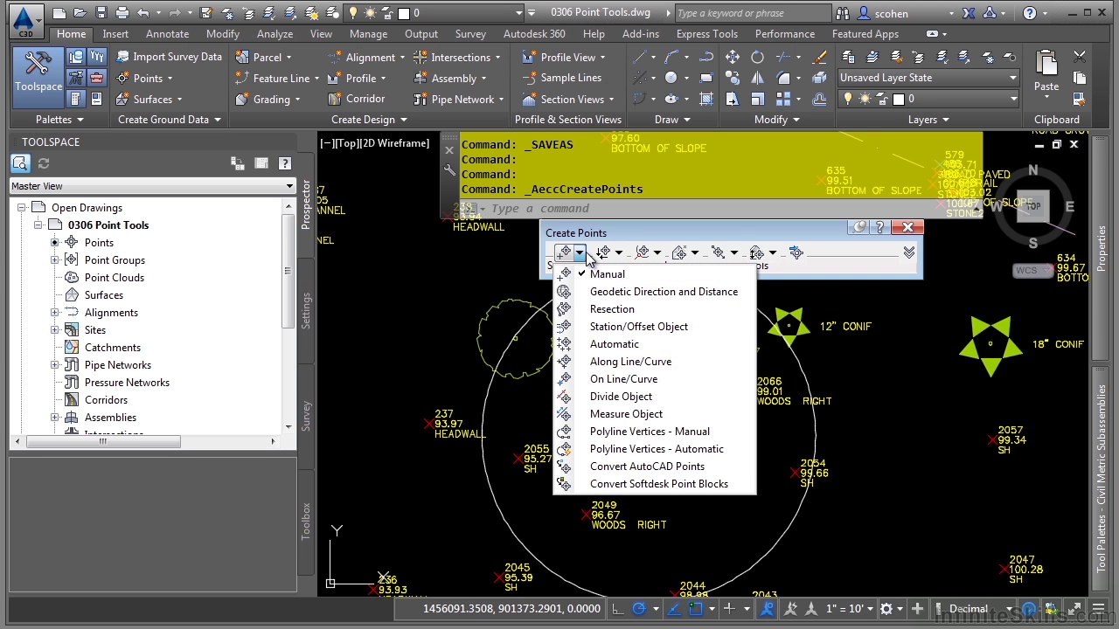
{"action": "left_click", "coordinate": [603, 274]}
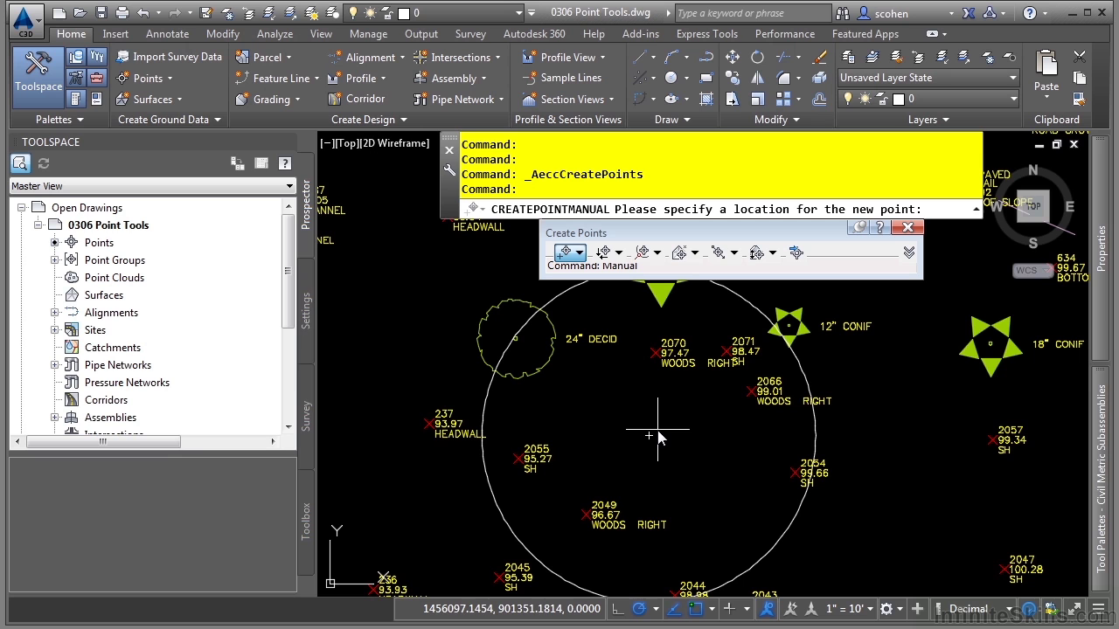
{"action": "type", "text": "'ne"}
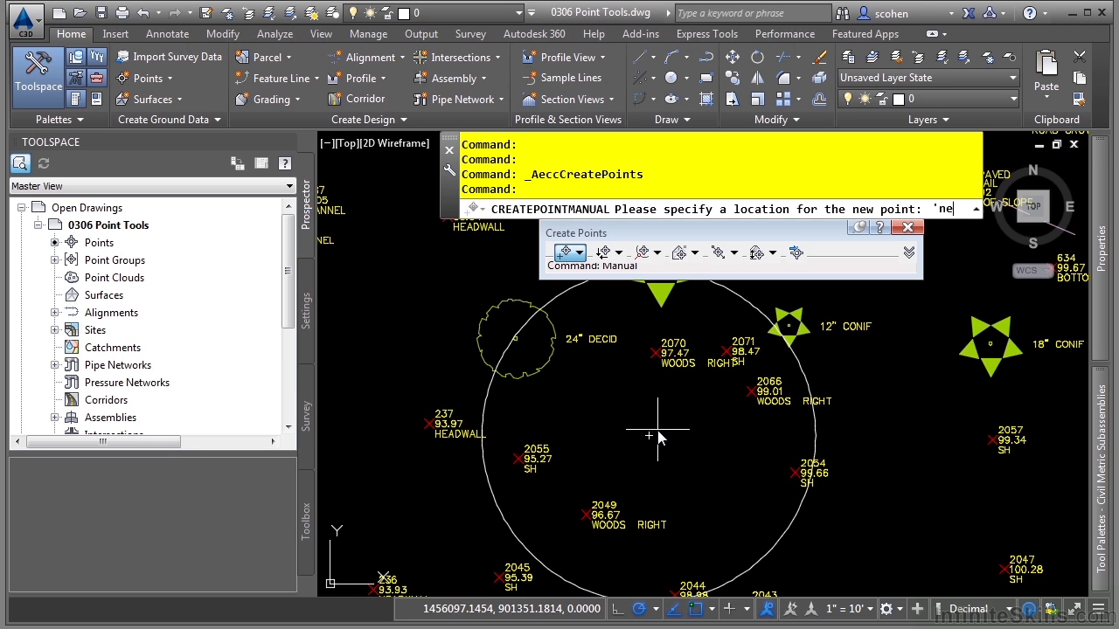
{"action": "key", "text": "Return"}
{"action": "type", "text": "901350.3916"}
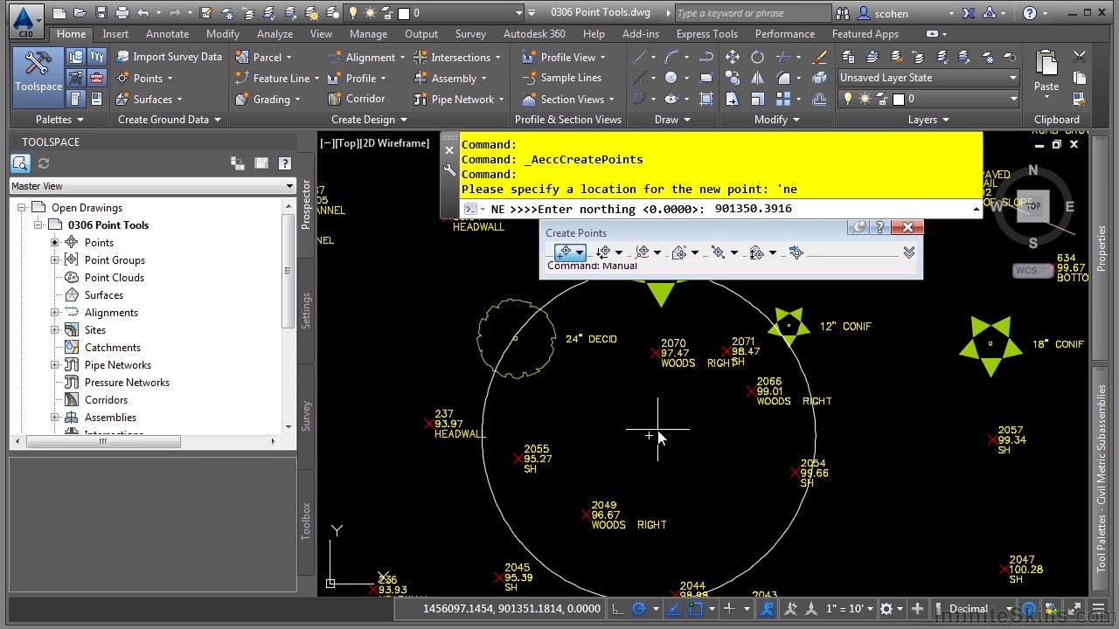
{"action": "key", "text": "Return"}
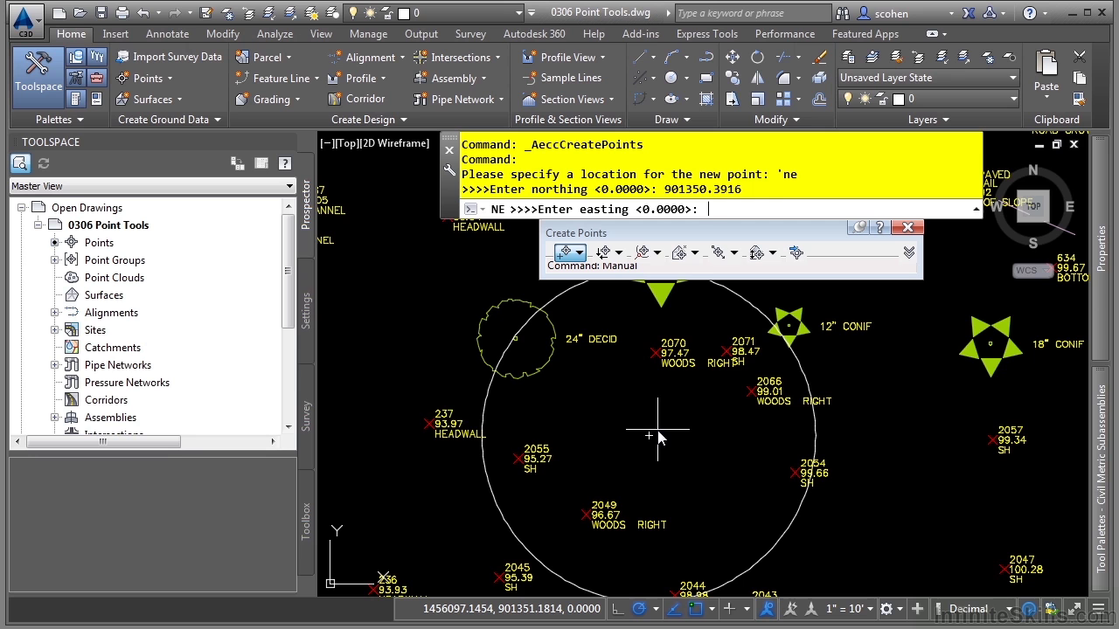
{"action": "type", "text": "1456095.4408"}
{"action": "key", "text": "Return"}
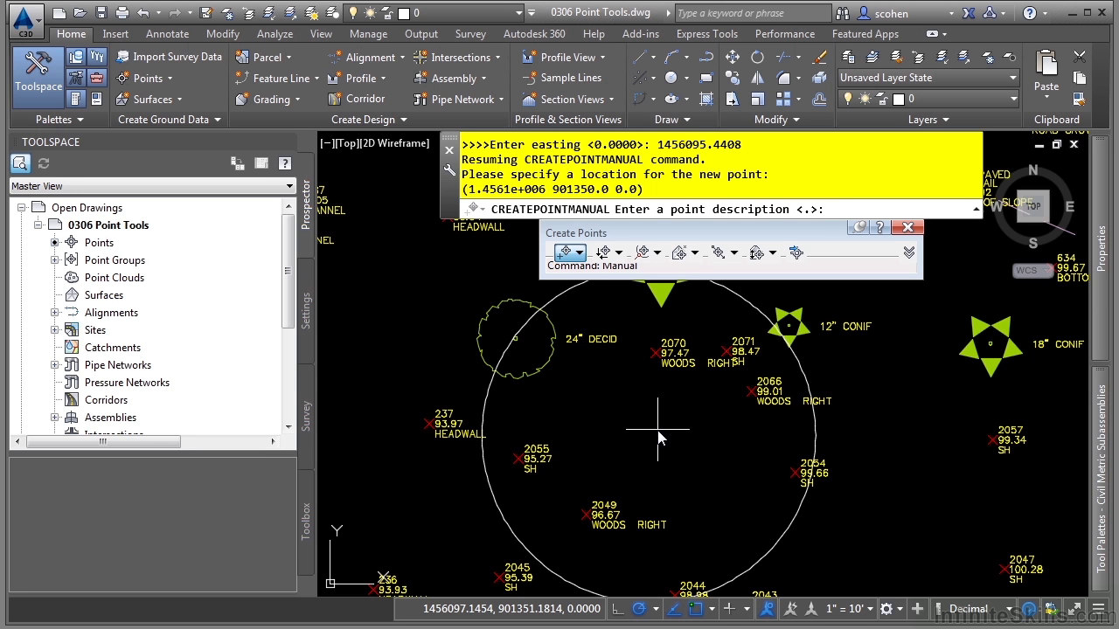
- Give the point description DECID 6 and elevation 97.32, then end the command
{"action": "type", "text": "DECID"}
{"action": "type", "text": "6"}
{"action": "key", "text": "Return"}
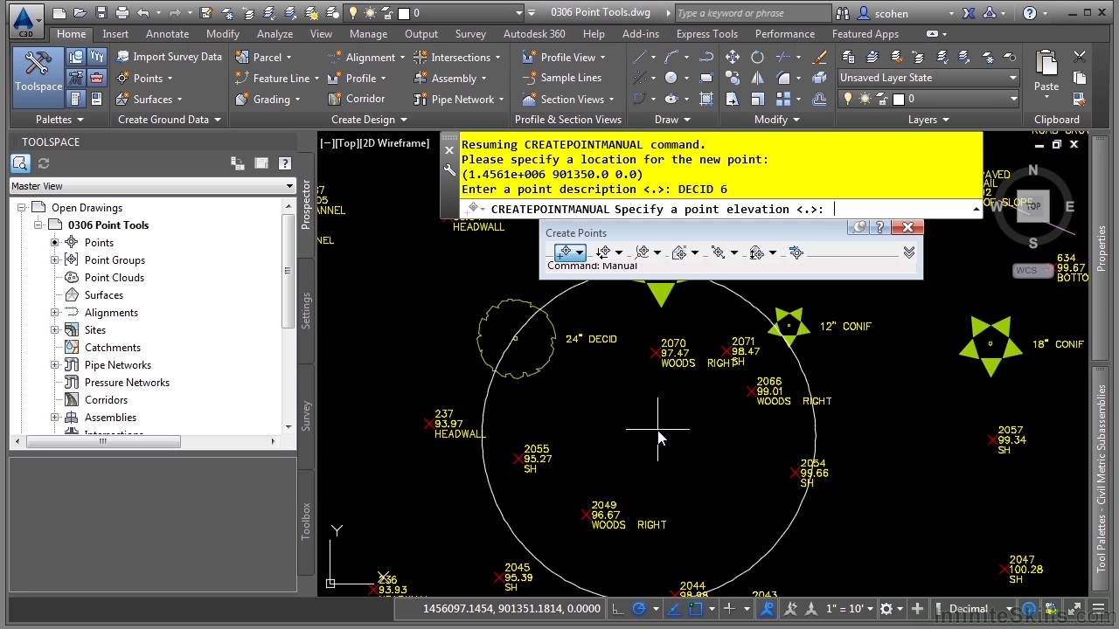
{"action": "type", "text": "97.32"}
{"action": "key", "text": "Return"}
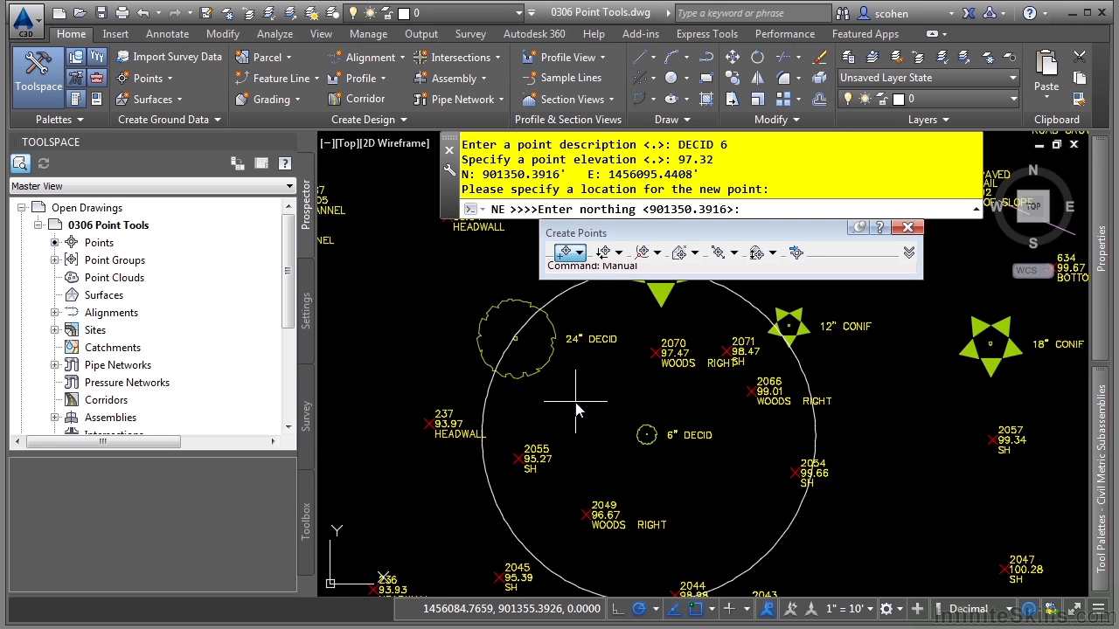
{"action": "key", "text": "Escape"}
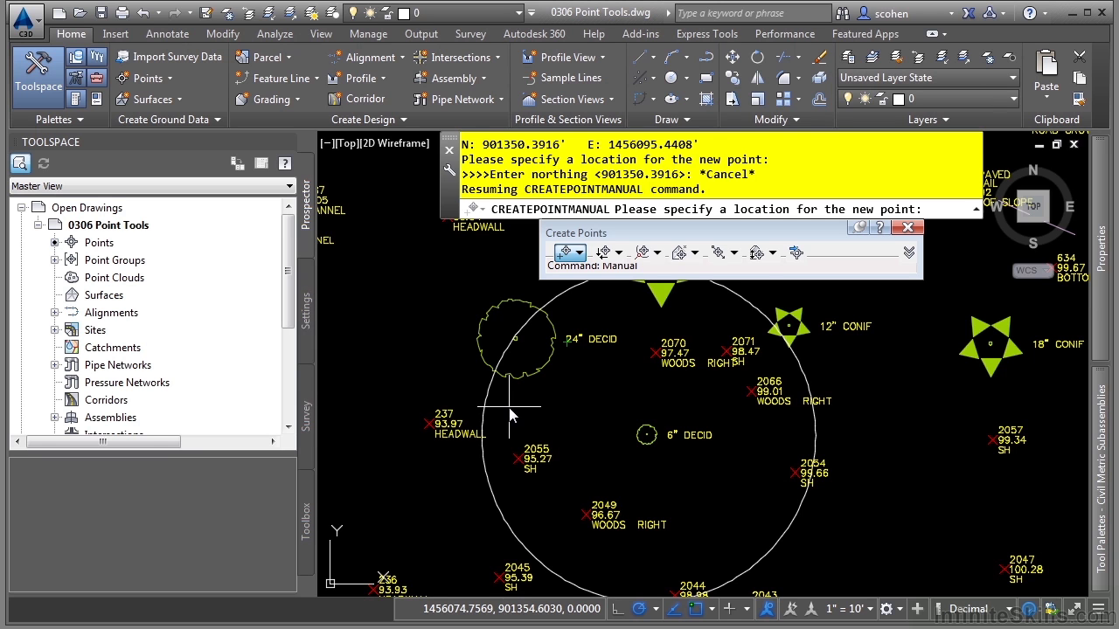
{"action": "key", "text": "Escape"}
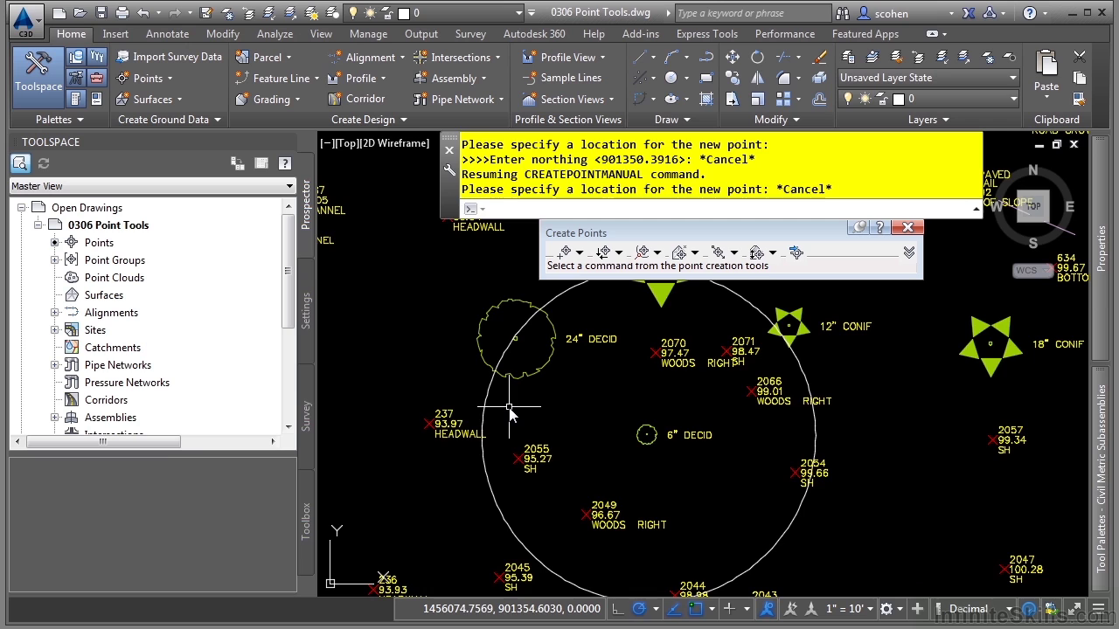
- Zoom out to the whole survey, then zoom back in on the building points near 441
{"action": "scroll", "coordinate": [507, 416], "scroll_direction": "down", "scroll_amount": 4}
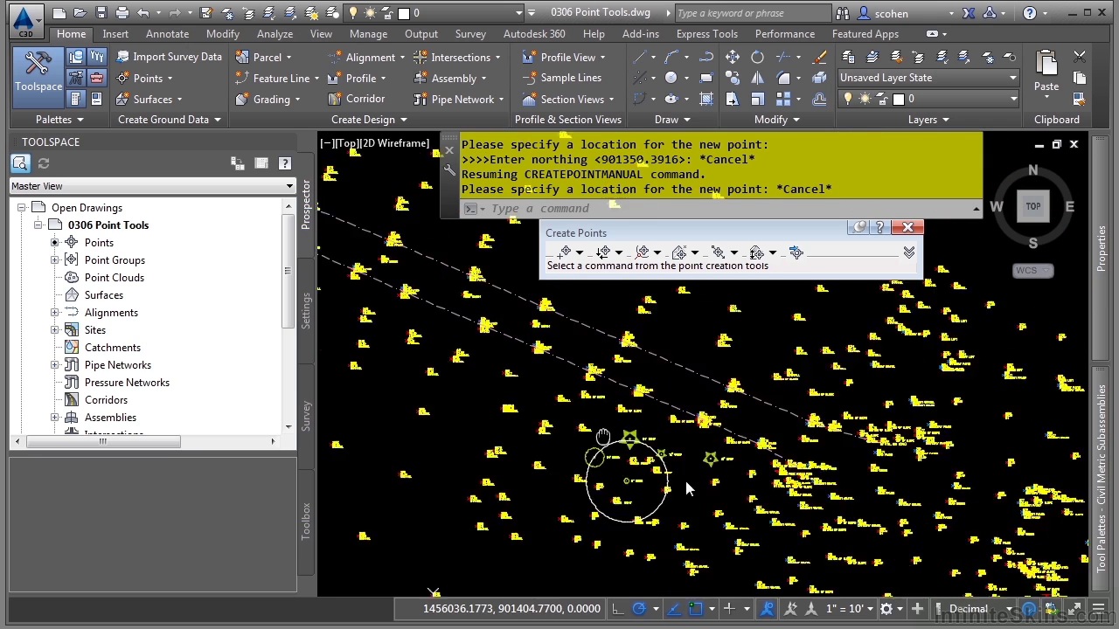
{"action": "scroll", "coordinate": [624, 388], "scroll_direction": "down", "scroll_amount": 4}
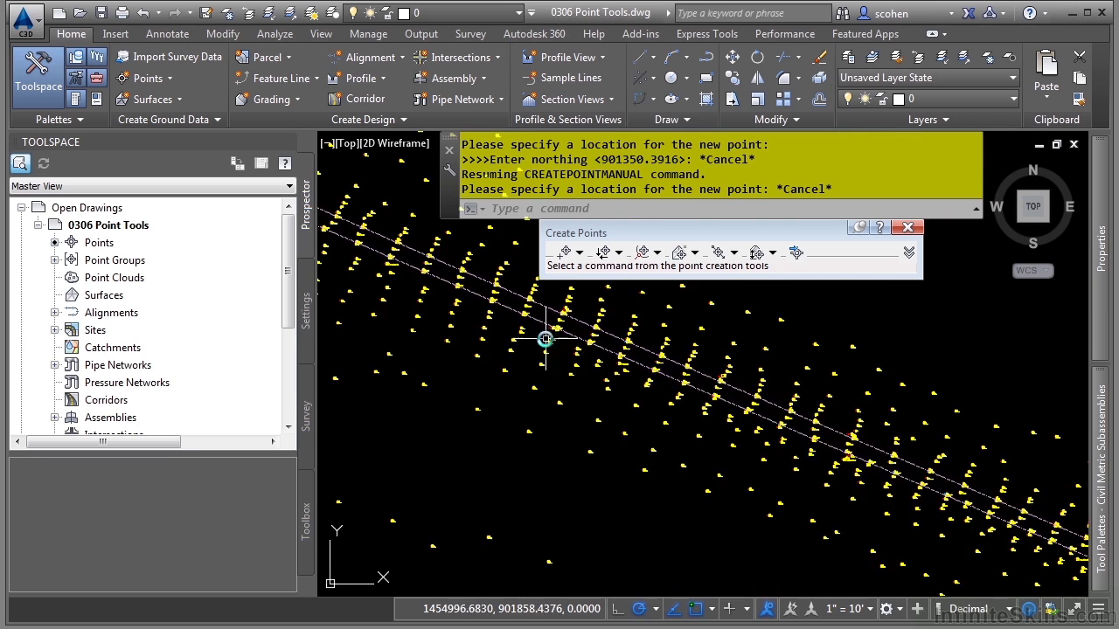
{"action": "scroll", "coordinate": [734, 398], "scroll_direction": "up", "scroll_amount": 5}
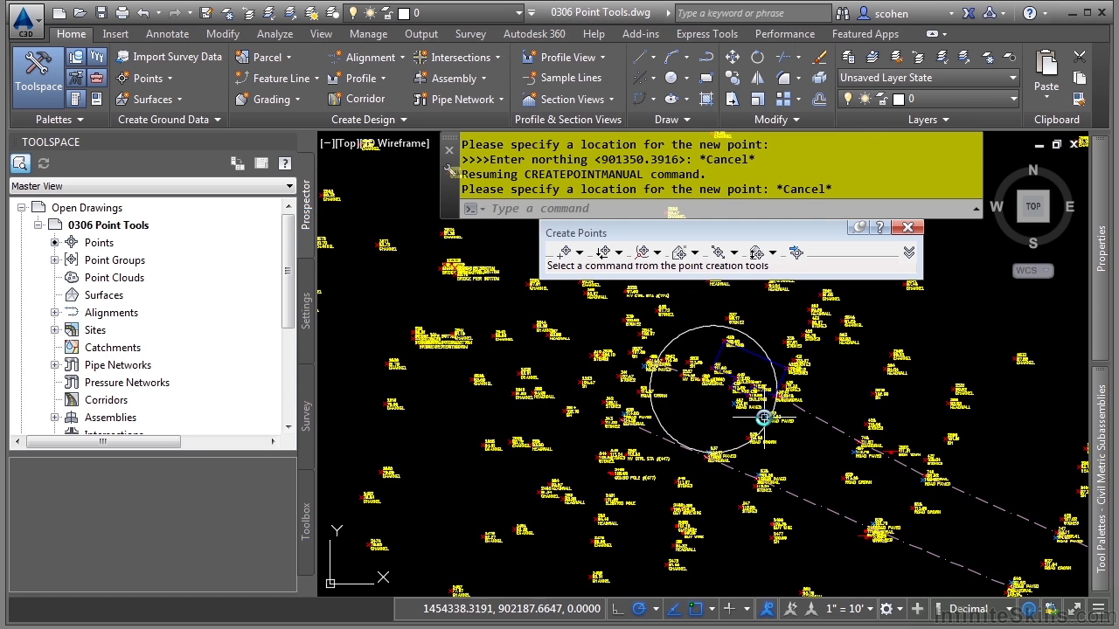
{"action": "scroll", "coordinate": [741, 393], "scroll_direction": "up", "scroll_amount": 3}
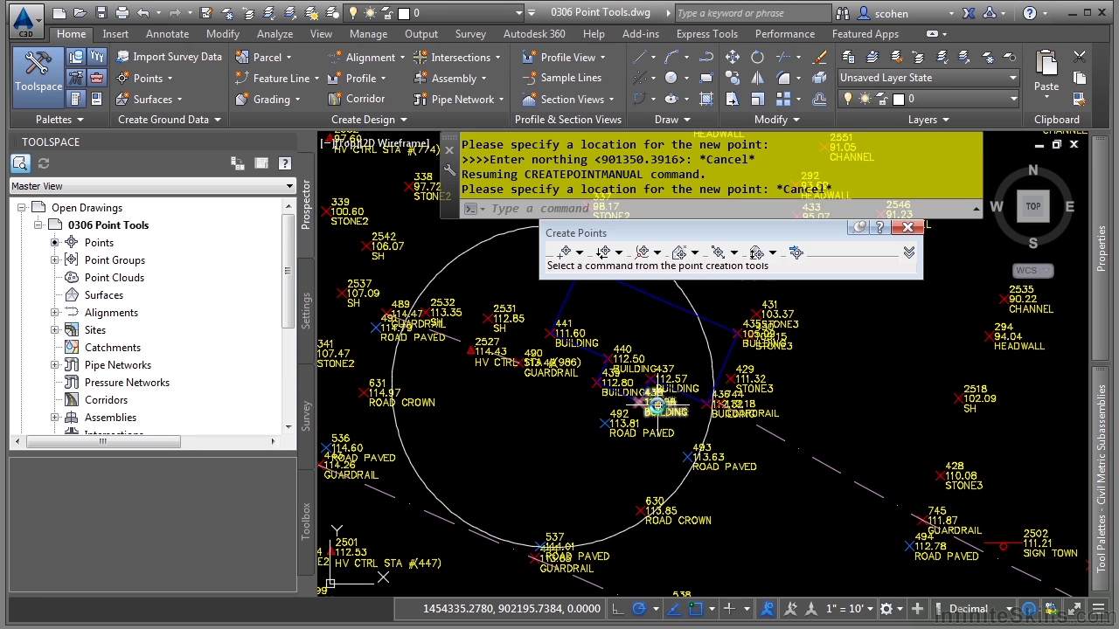
{"action": "scroll", "coordinate": [560, 388], "scroll_direction": "up", "scroll_amount": 2}
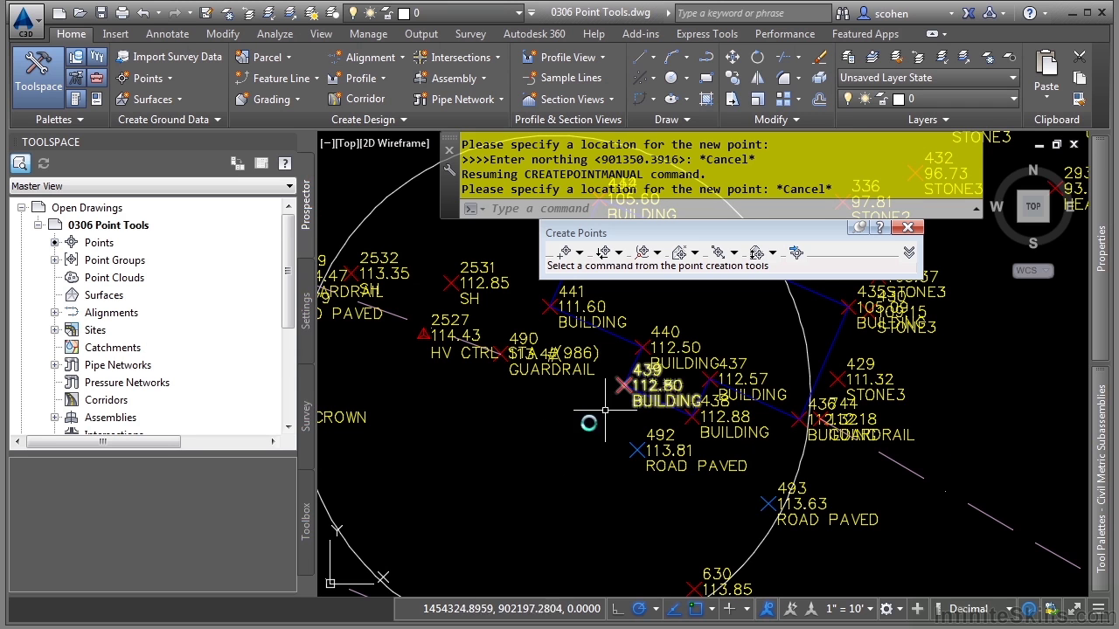
- Start the Distance/Distance point creation method from the Create Points toolbar
{"action": "left_click", "coordinate": [618, 253]}
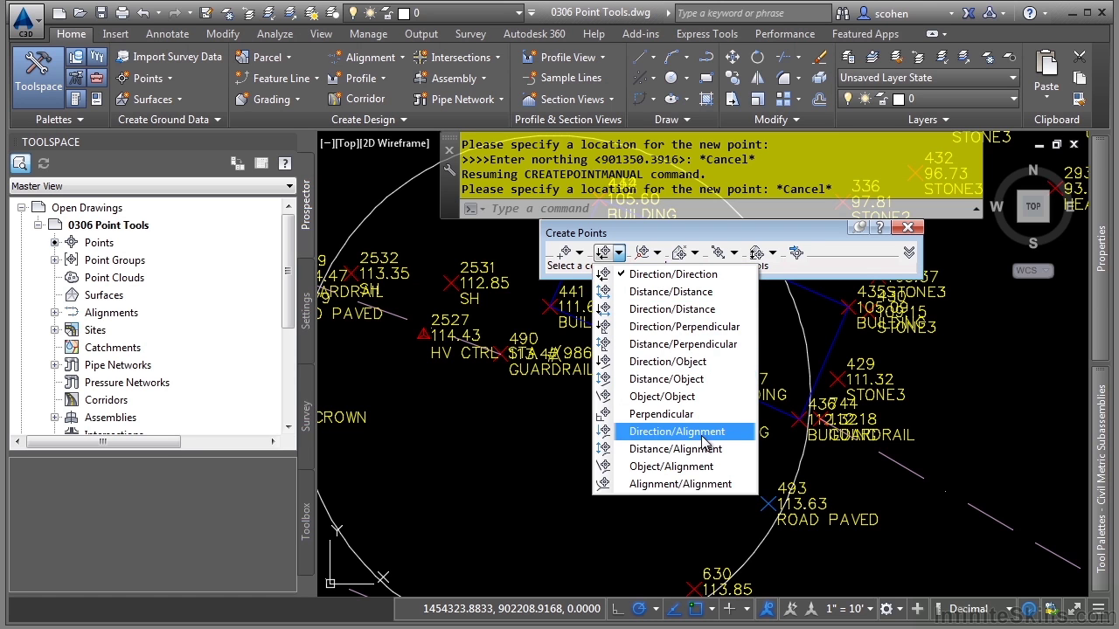
{"action": "left_click", "coordinate": [677, 295]}
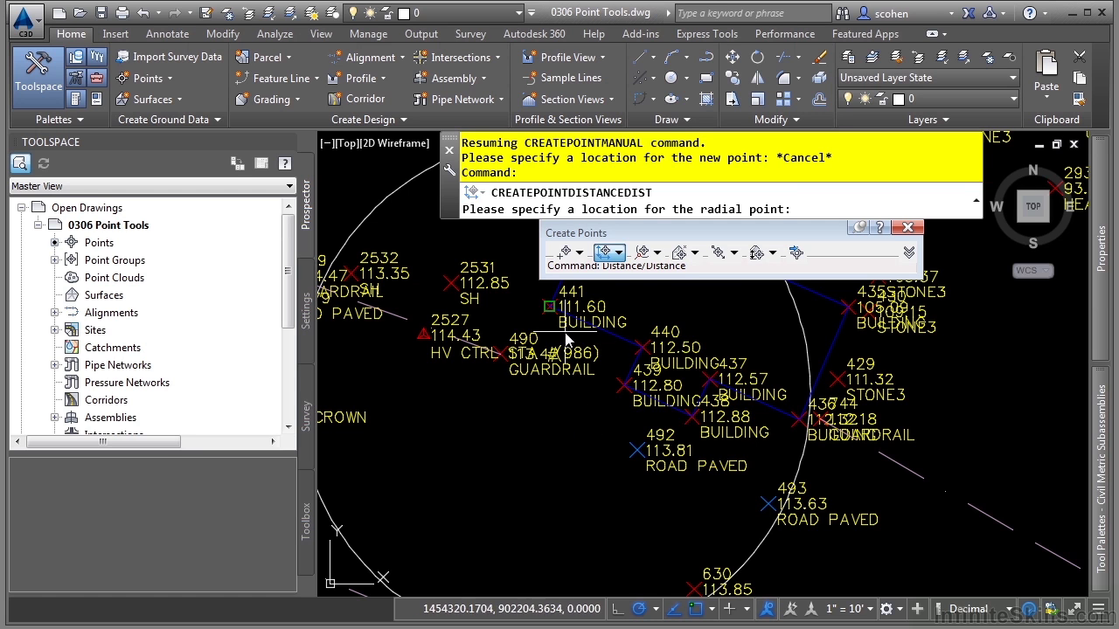
{"action": "scroll", "coordinate": [557, 358], "scroll_direction": "up", "scroll_amount": 4}
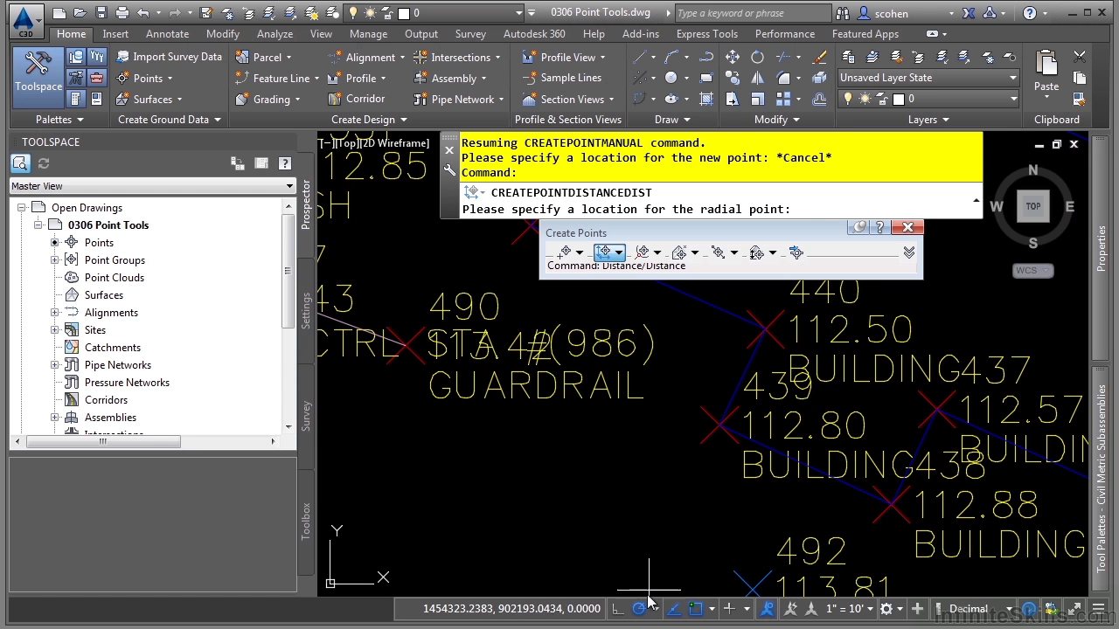
{"action": "right_click", "coordinate": [683, 612]}
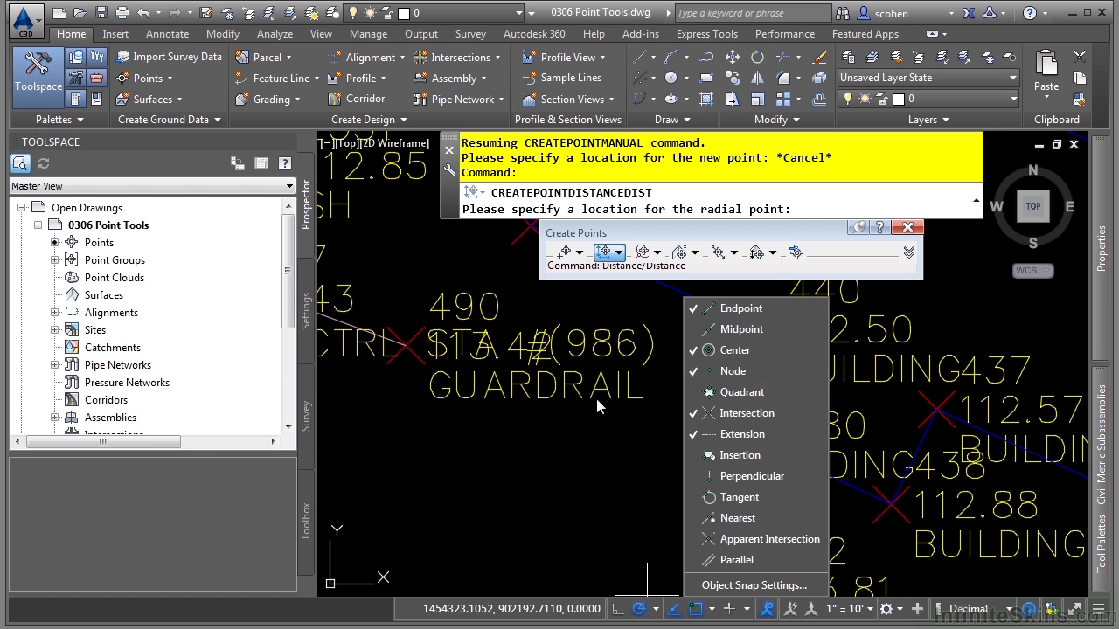
{"action": "key", "text": "Escape"}
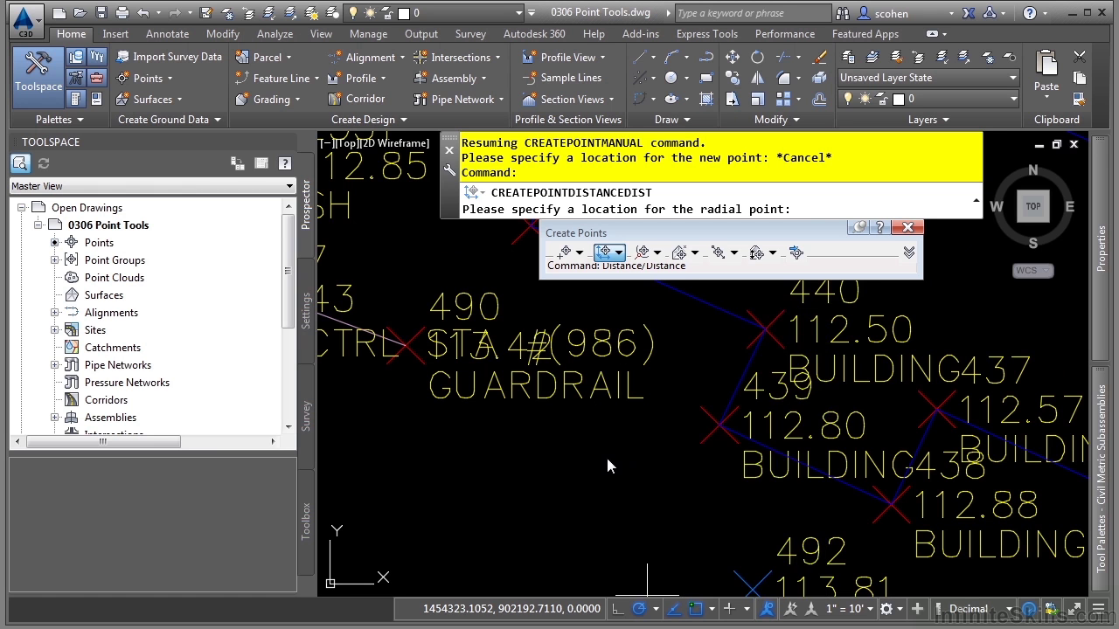
- Set radius 8.9 from point 441 and radius 7.6 from point 439
{"action": "middle_click_drag", "start_coordinate": [474, 284], "coordinate": [410, 431]}
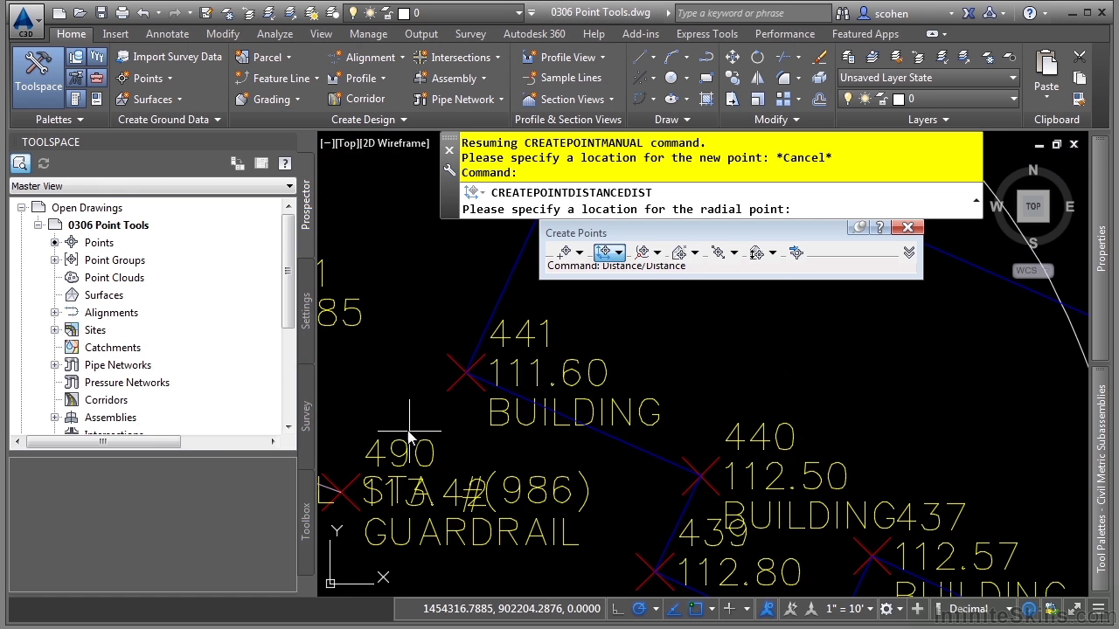
{"action": "left_click", "coordinate": [455, 384]}
{"action": "scroll", "coordinate": [535, 483], "scroll_direction": "down", "scroll_amount": 2}
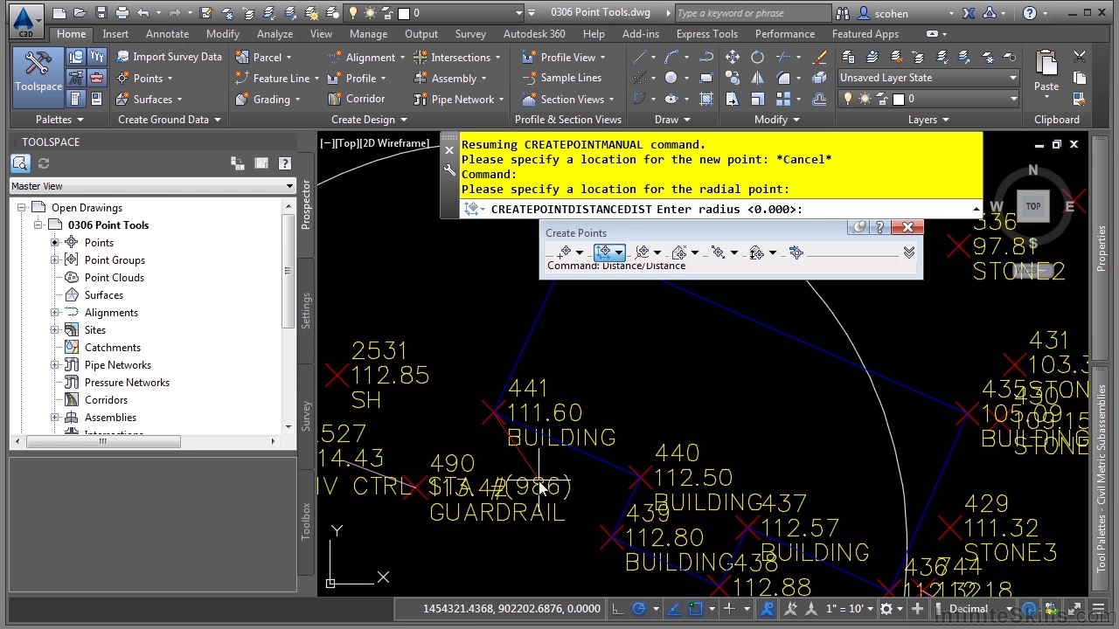
{"action": "type", "text": "8.9"}
{"action": "key", "text": "Return"}
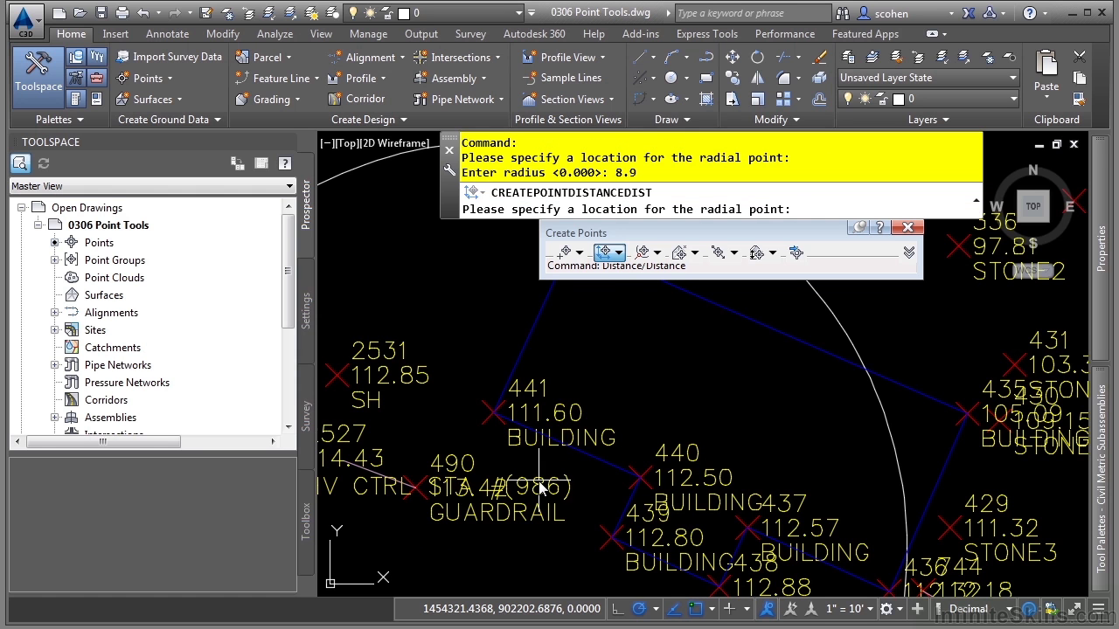
{"action": "middle_click_drag", "start_coordinate": [611, 525], "coordinate": [699, 437]}
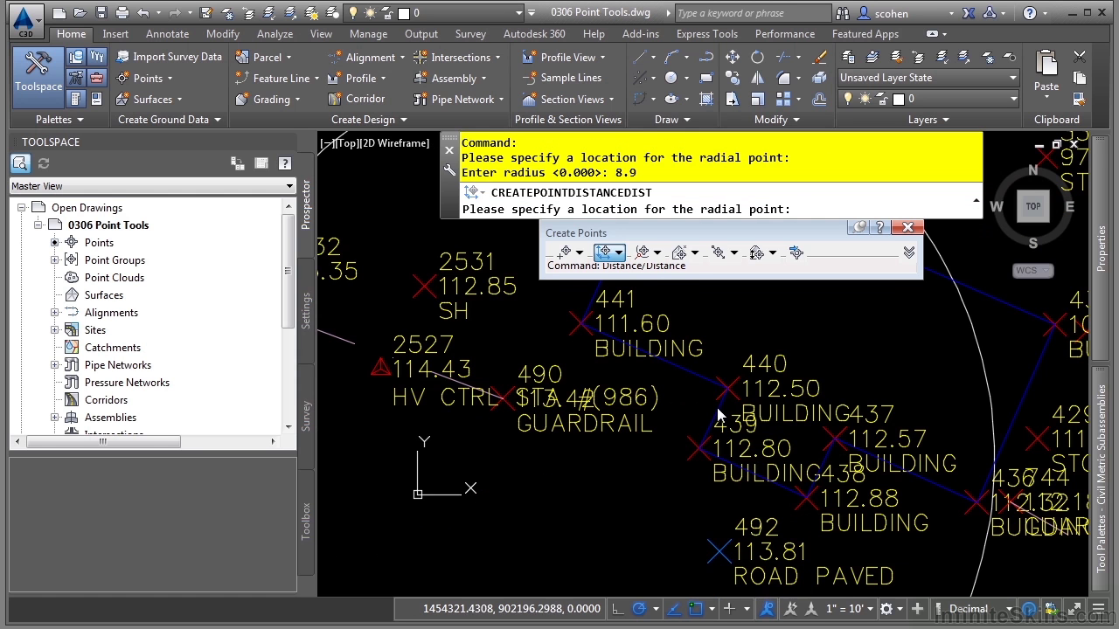
{"action": "left_click", "coordinate": [687, 456]}
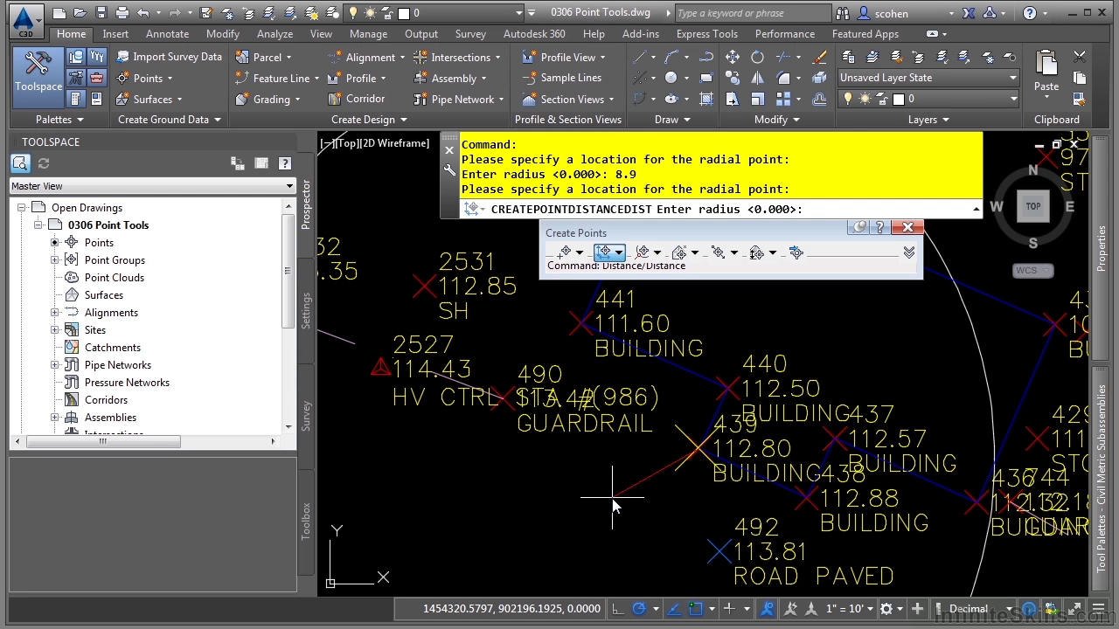
{"action": "type", "text": "7.6"}
{"action": "key", "text": "Return"}
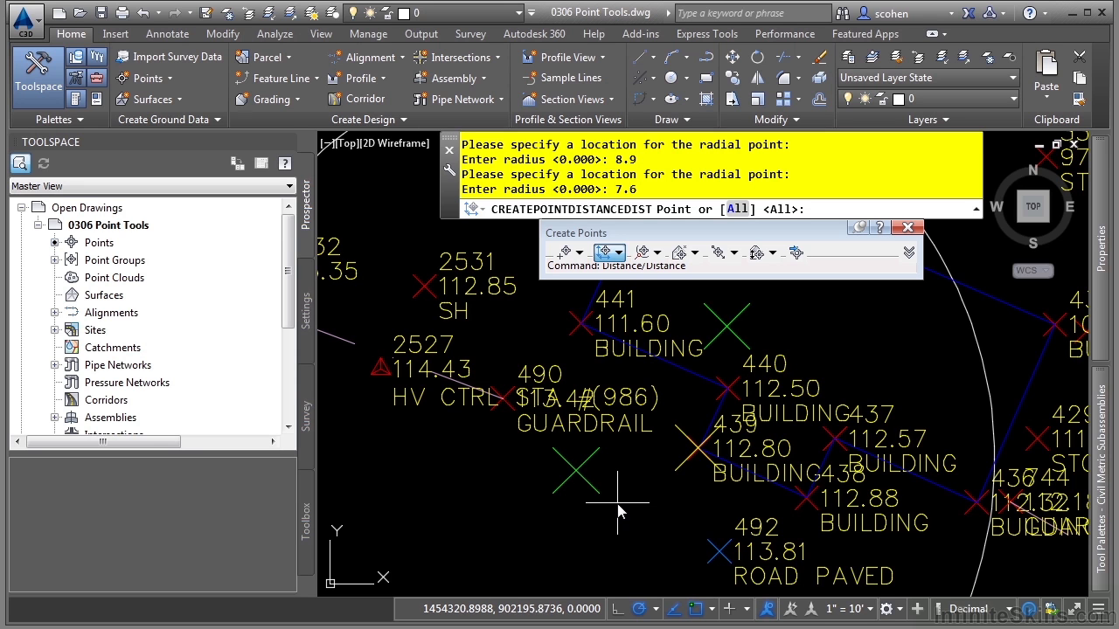
- Create point 5001 at the lower candidate with description EHYD and default elevation
{"action": "left_click", "coordinate": [569, 473]}
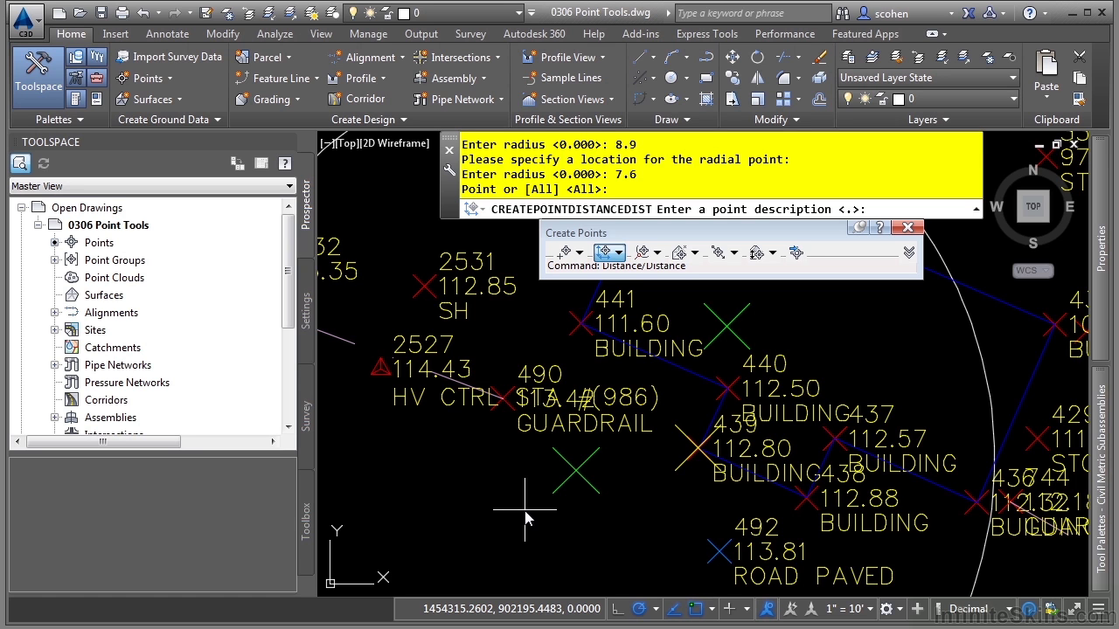
{"action": "type", "text": "EHYD"}
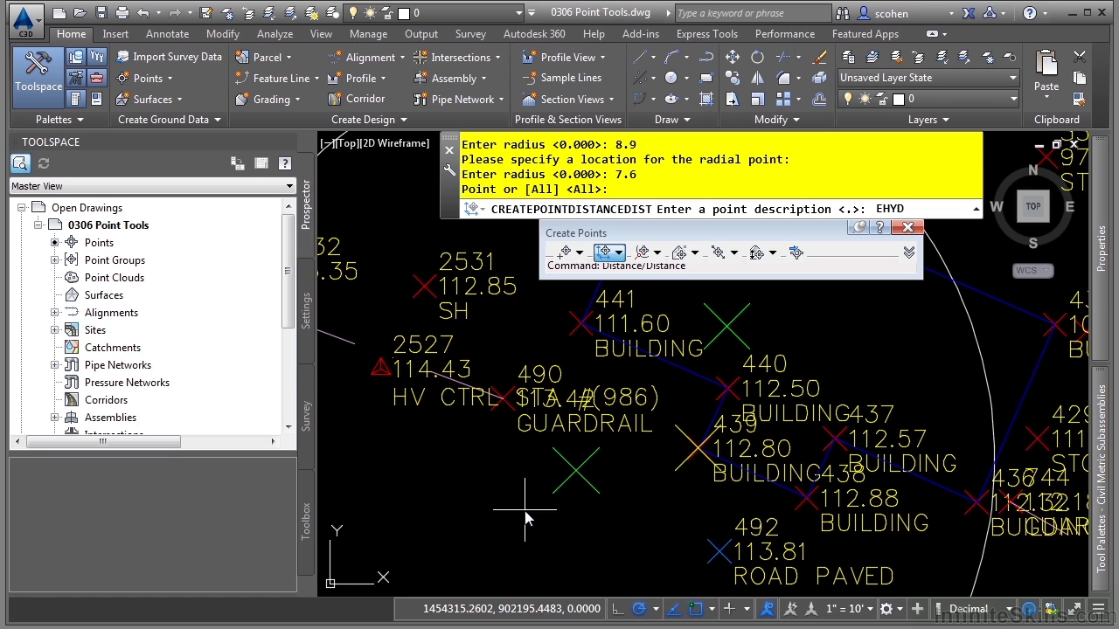
{"action": "key", "text": "Return"}
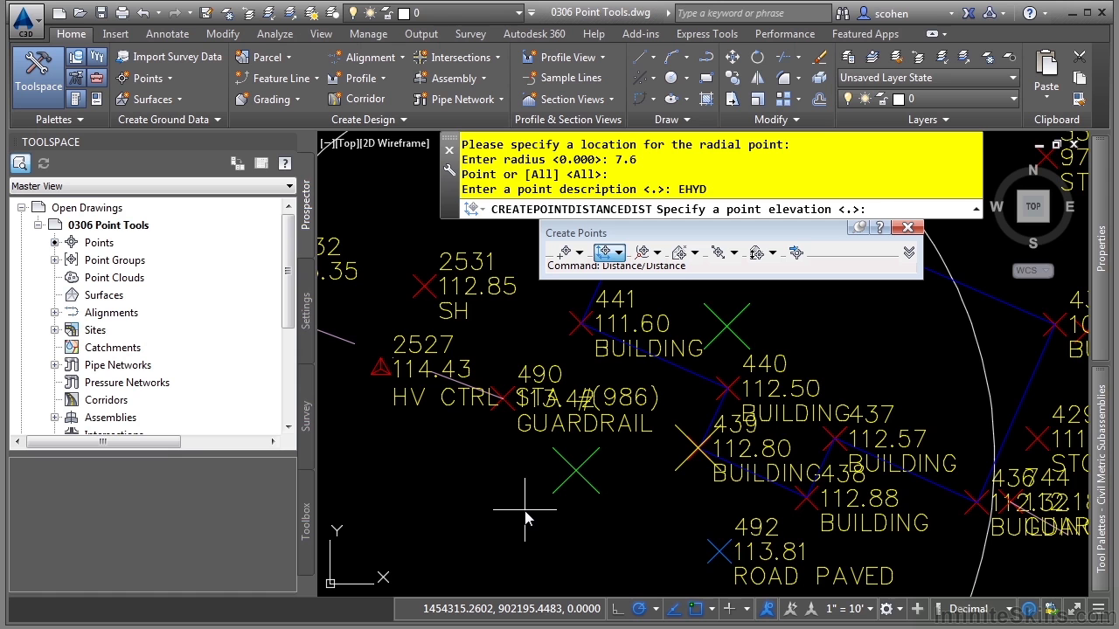
{"action": "key", "text": "Return"}
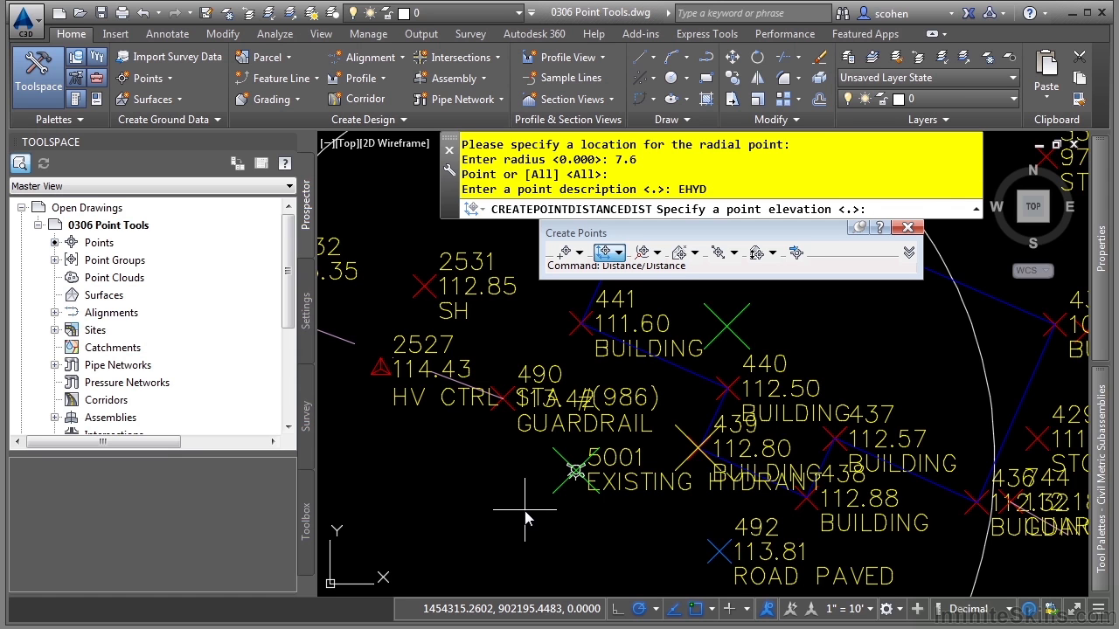
{"action": "left_click", "coordinate": [524, 517]}
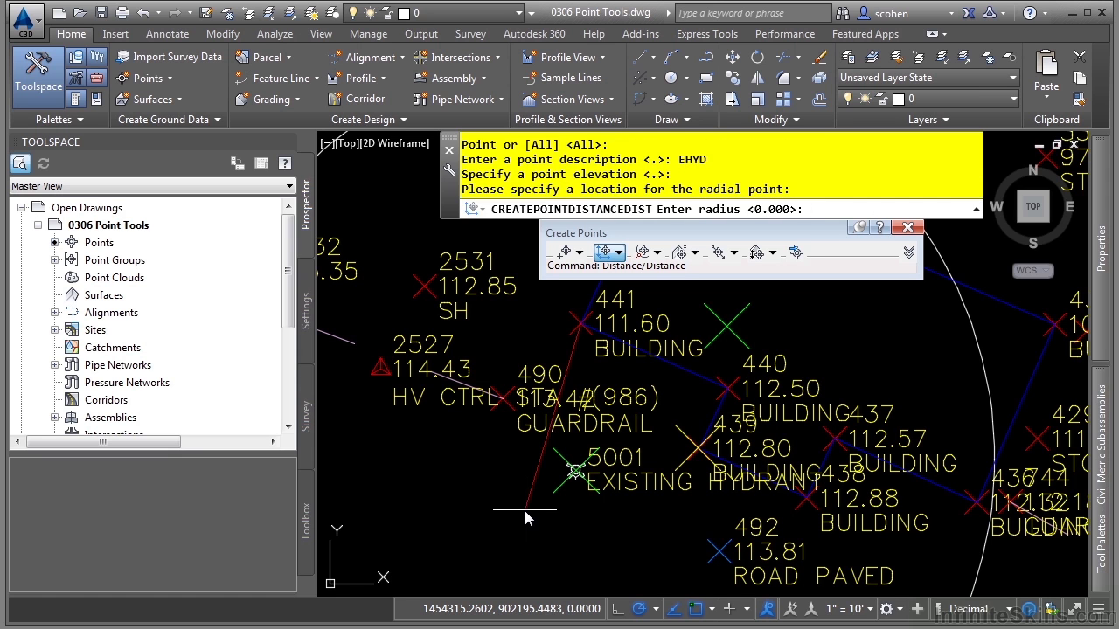
{"action": "key", "text": "Escape"}
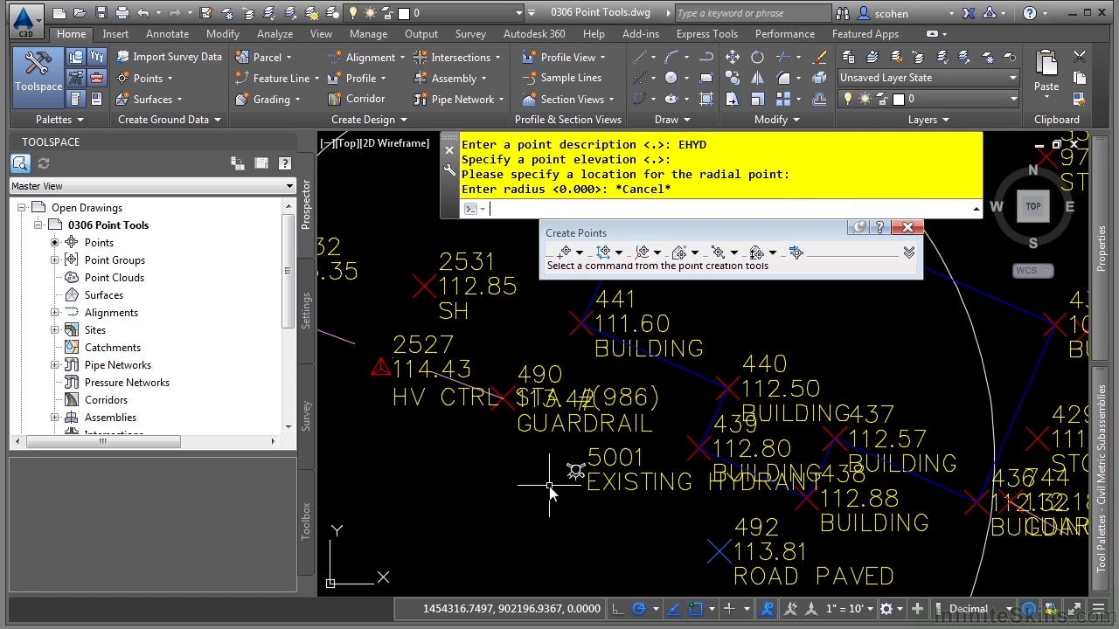
{"action": "scroll", "coordinate": [568, 494], "scroll_direction": "up", "scroll_amount": 4}
{"action": "middle_click_drag", "start_coordinate": [638, 518], "coordinate": [551, 512]}
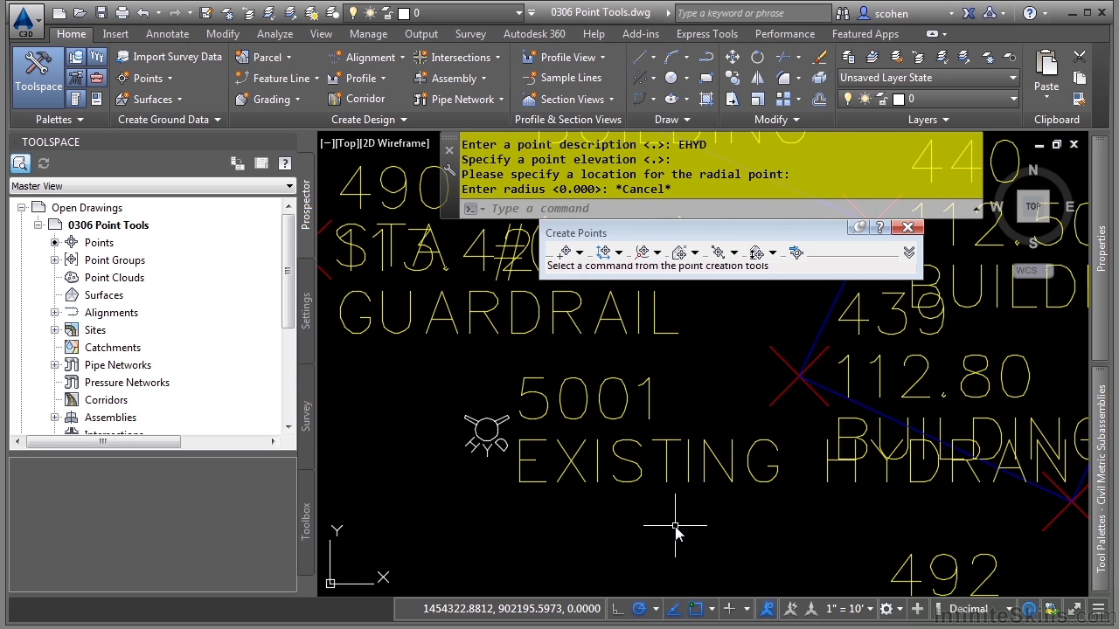